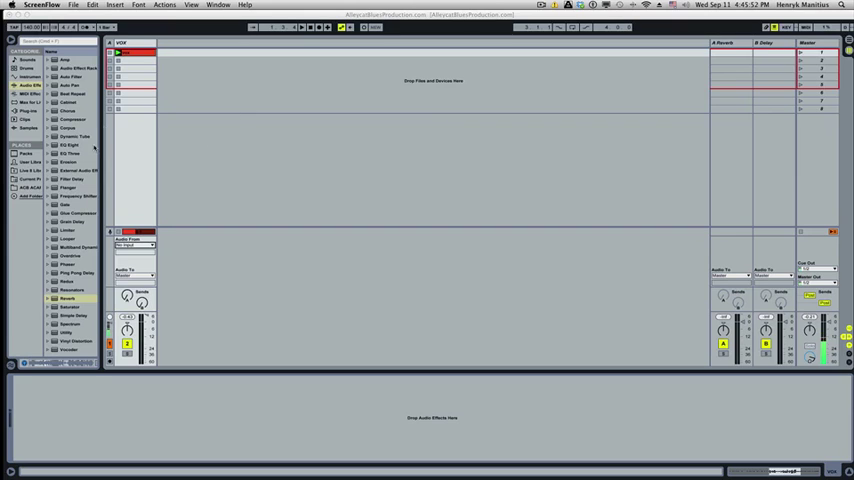
Step: Bring Live to the front and launch the VOX vocal clip
left_click(118, 53)
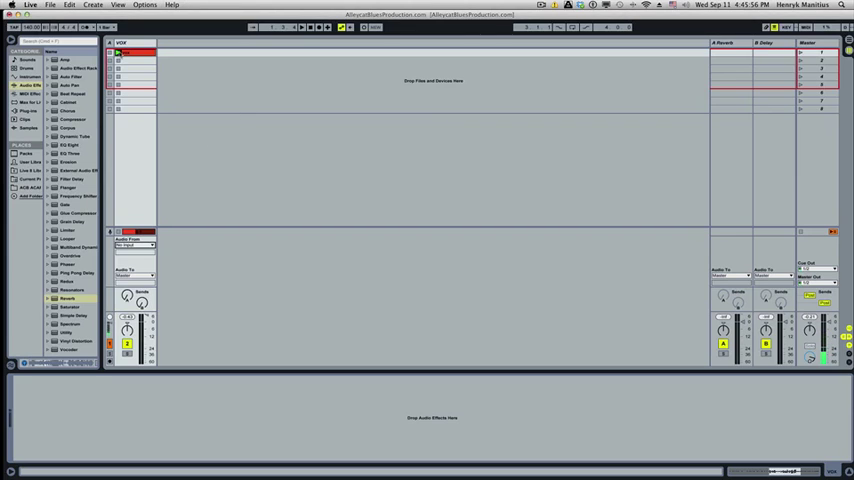
left_click(118, 54)
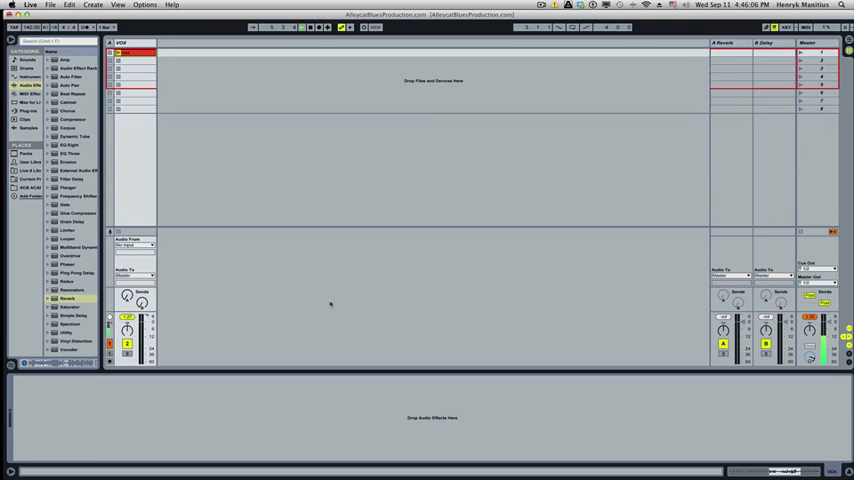
Step: Insert a new audio track and load Reverb onto it from the Audio Effects browser
key("super+t")
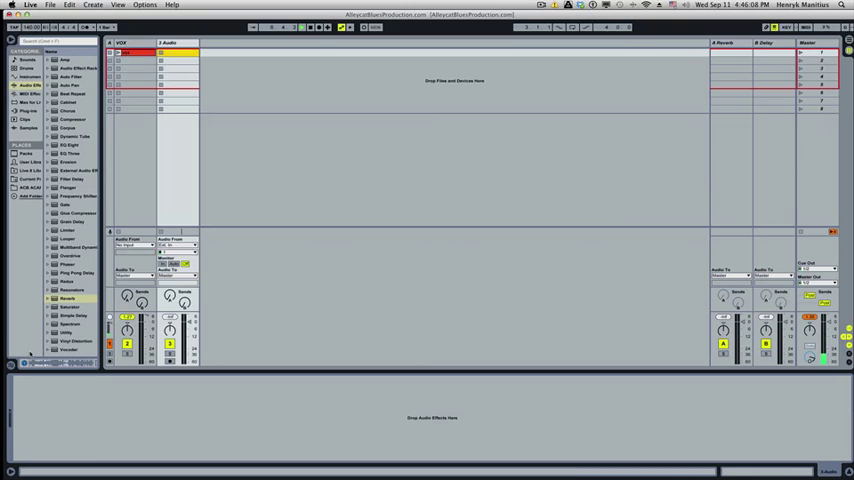
double_click(65, 298)
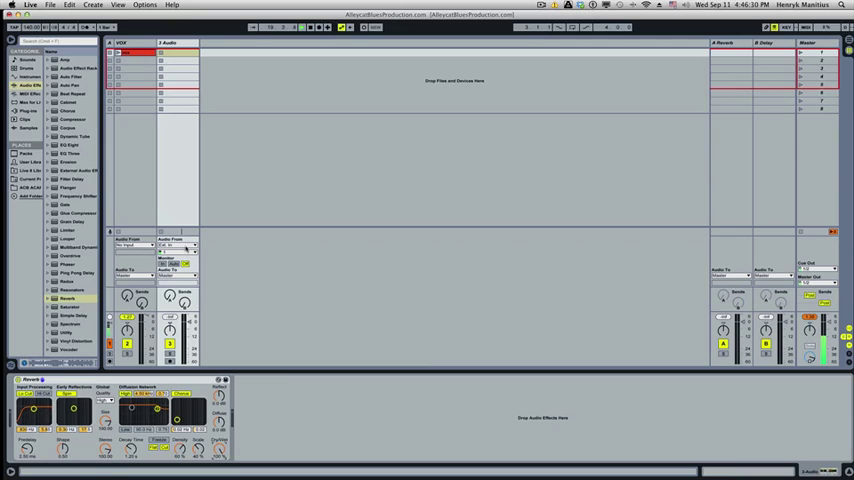
Step: Route 3 Audio's input from VOX at Pre FX and set its monitoring to In
left_click(187, 246)
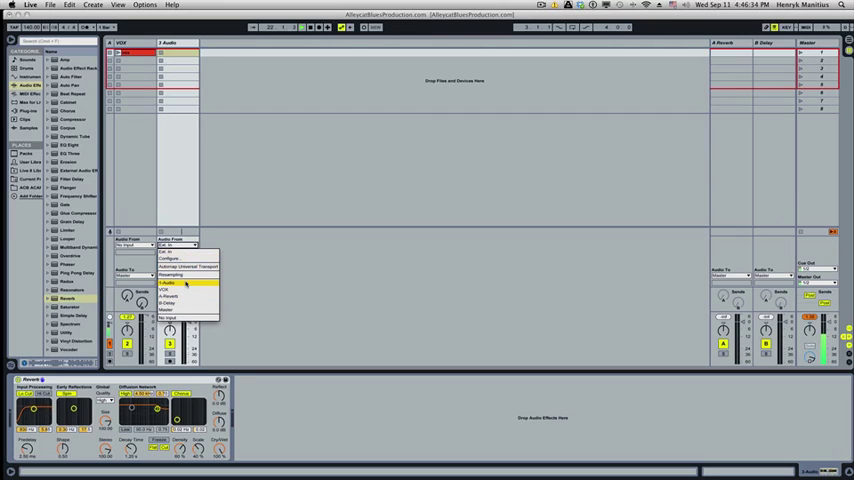
left_click(186, 290)
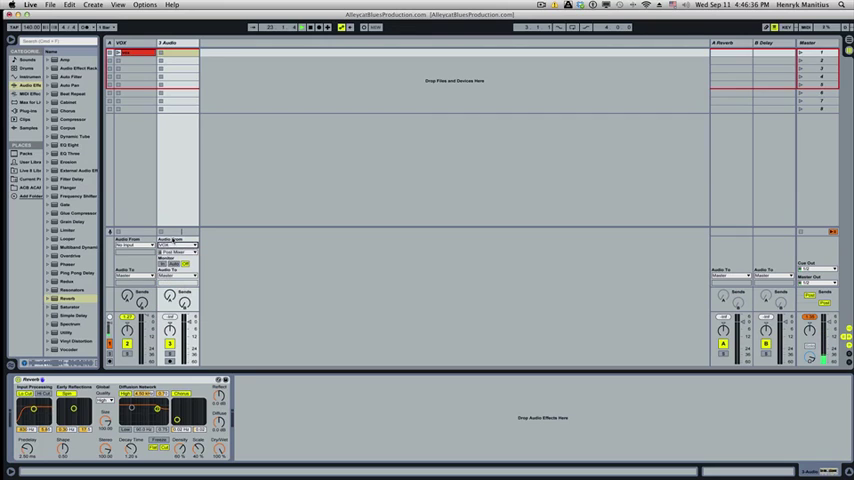
left_click(172, 260)
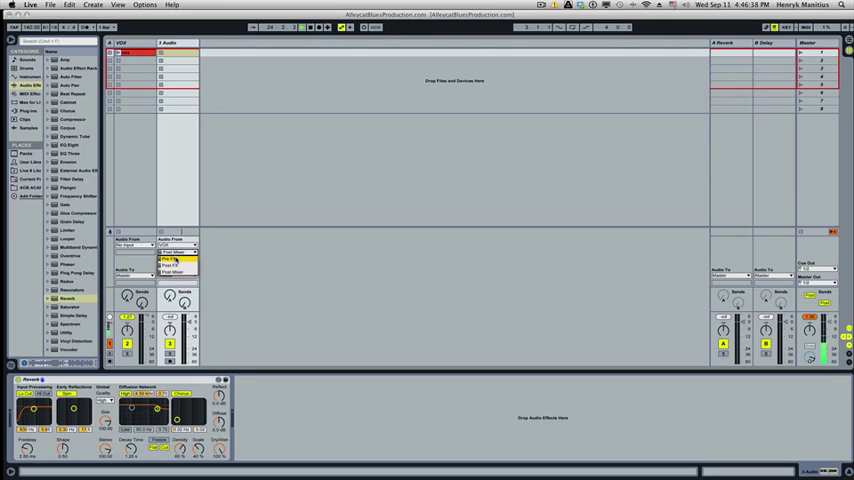
left_click(172, 259)
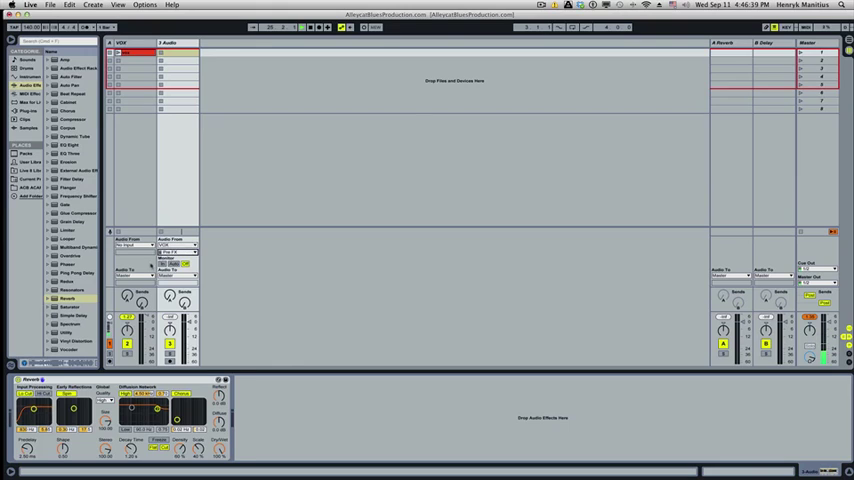
left_click(163, 264)
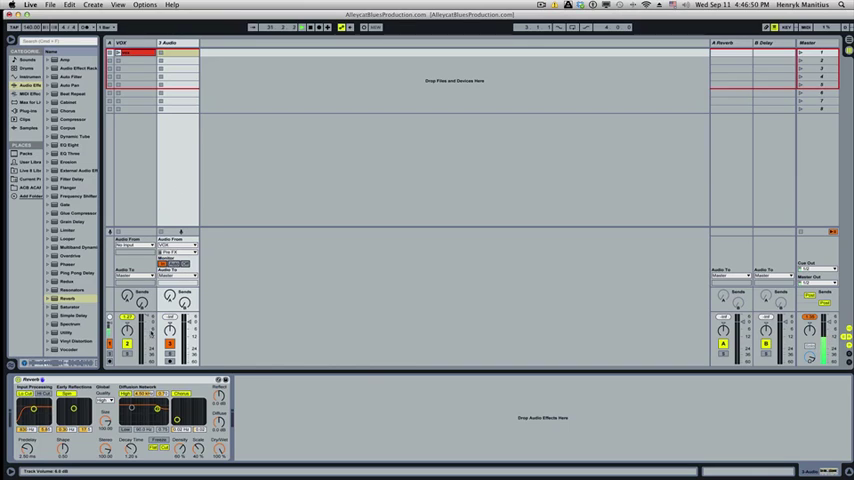
Step: Drag a Compressor in after 3 Audio's Reverb, then compare its chain with VOX's
left_click(70, 120)
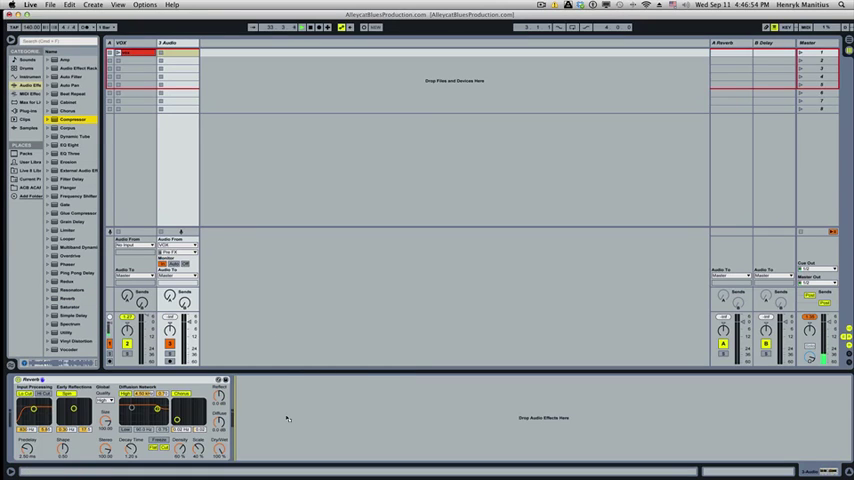
left_click_drag(287, 418, 287, 418)
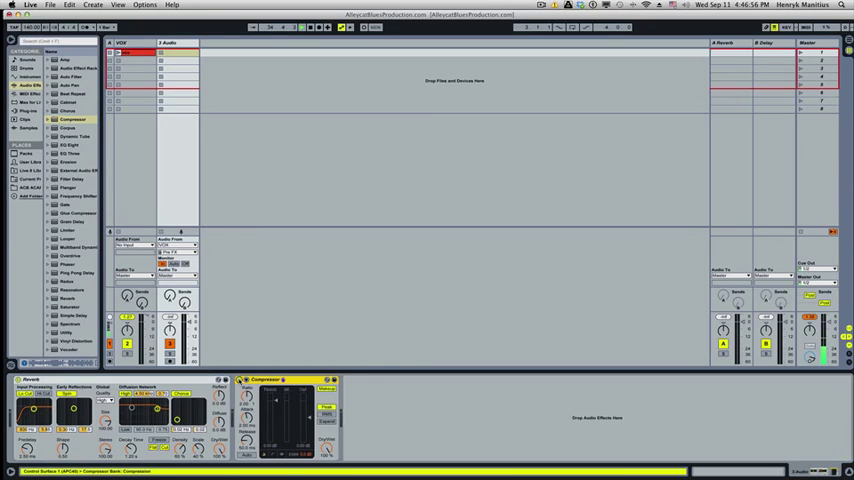
left_click(118, 55)
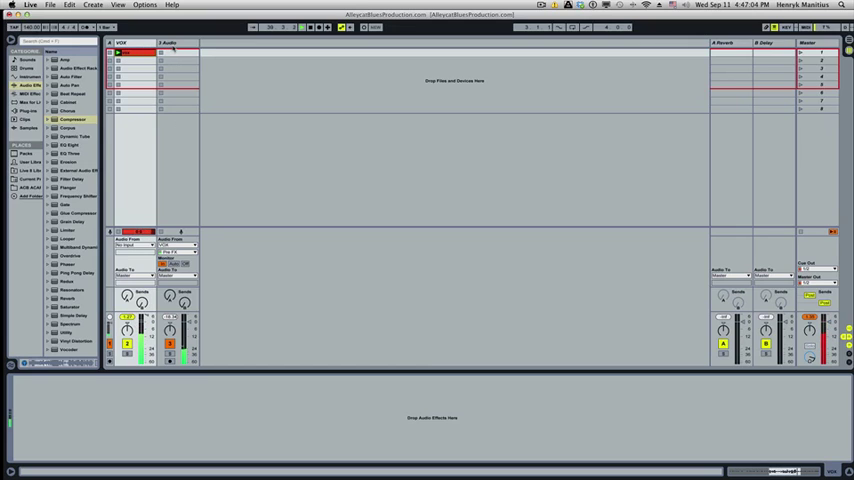
left_click(175, 43)
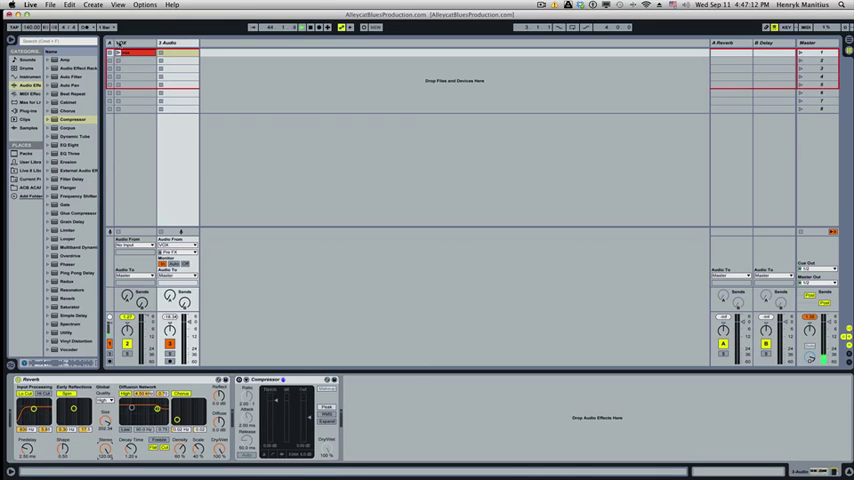
left_click(170, 62)
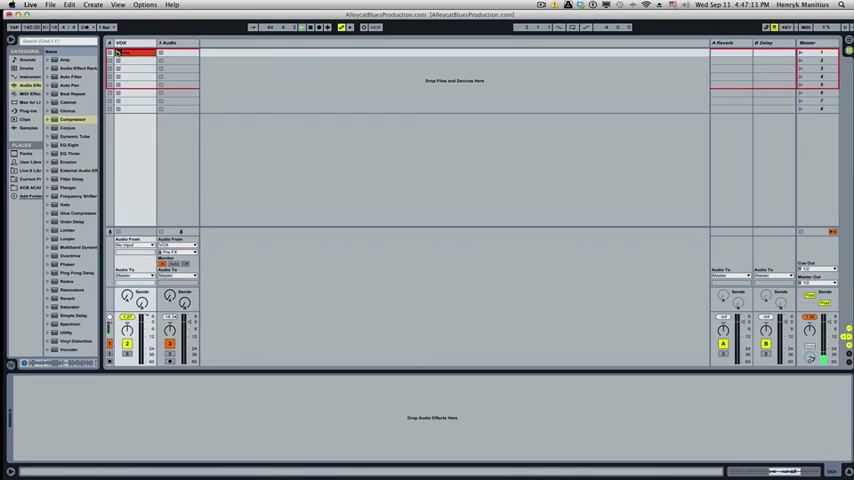
left_click(175, 43)
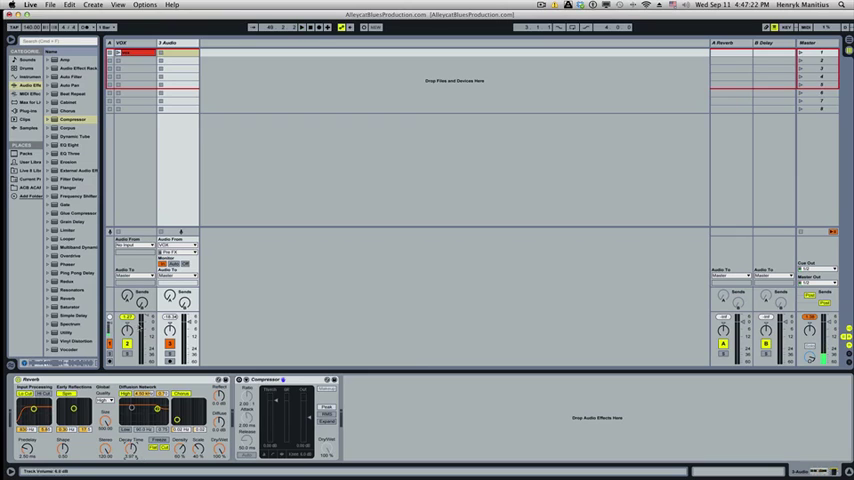
left_click(125, 42)
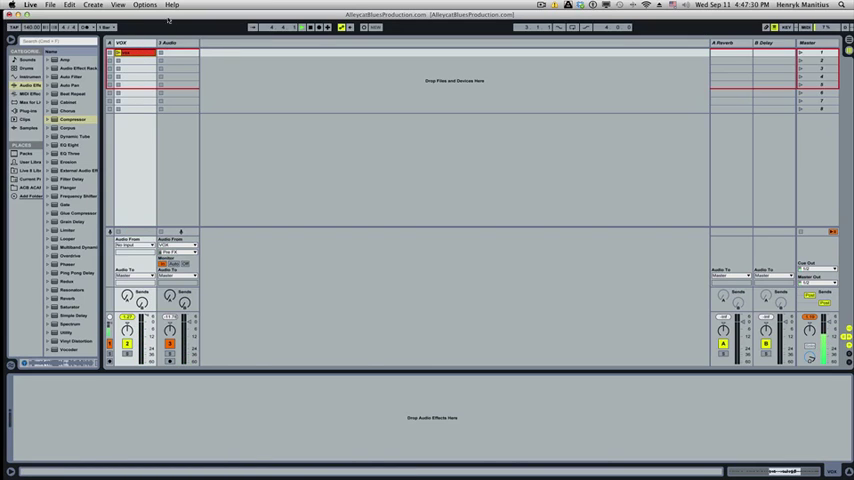
Step: Expand 3 Audio's Compressor, enable Sidechain and choose VOX as its source
left_click(182, 44)
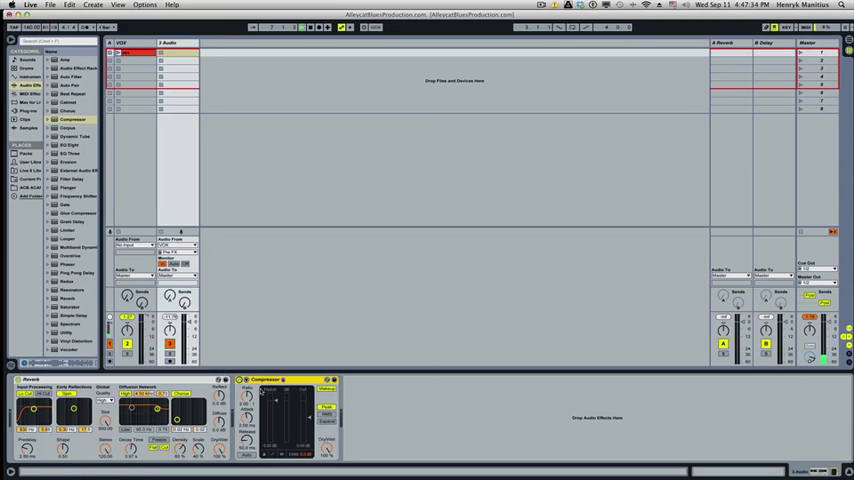
left_click(240, 380)
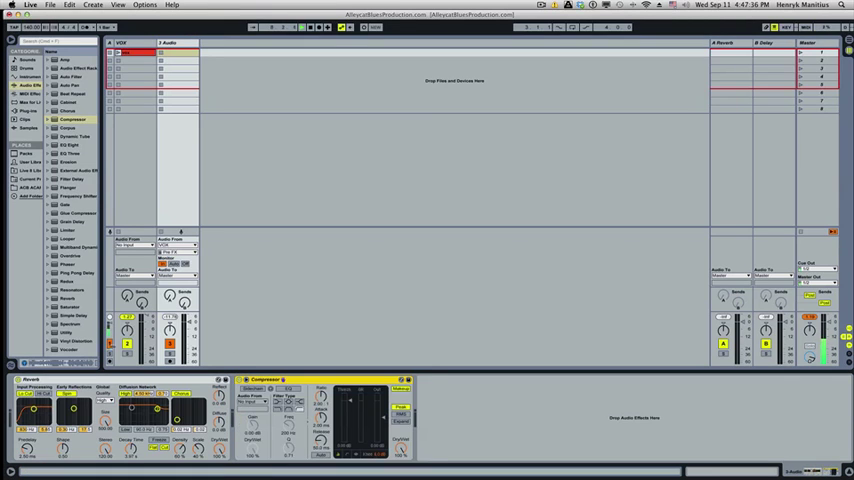
left_click(248, 390)
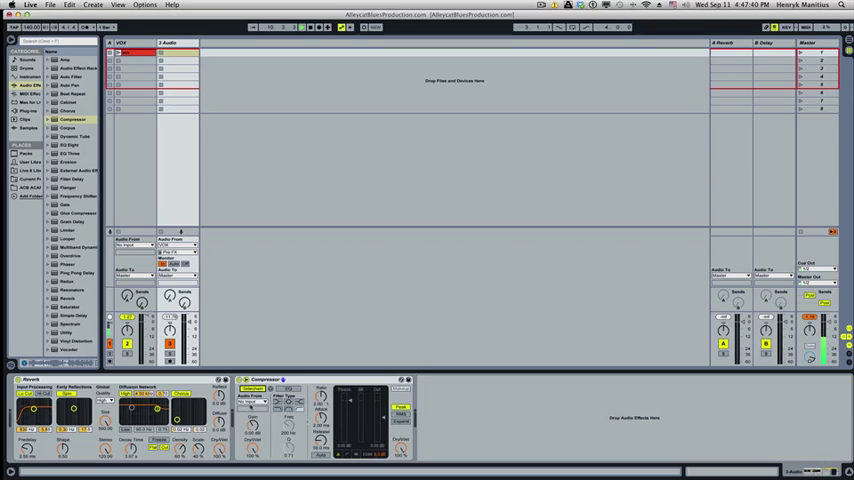
left_click(250, 403)
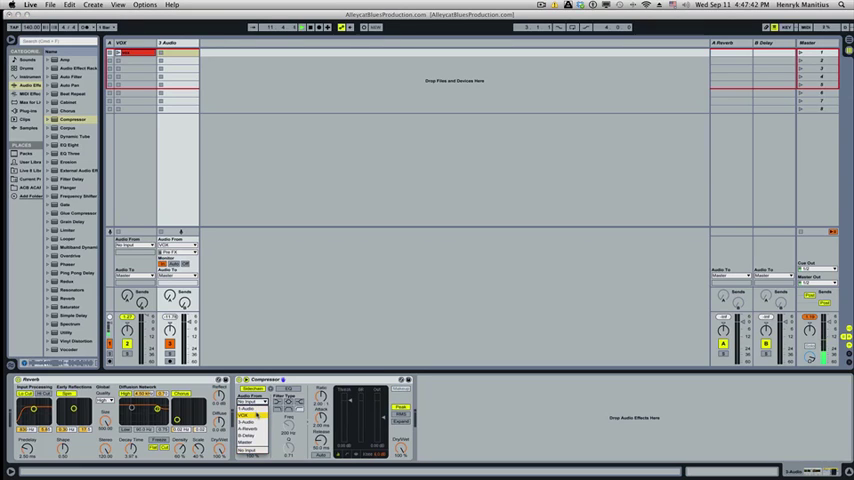
left_click(256, 416)
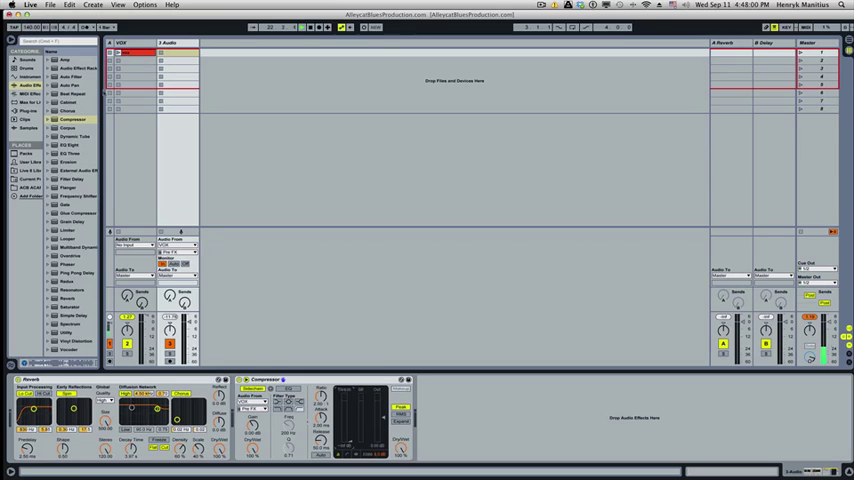
Step: Show 3 Audio's Reverb and Compressor in Device View and relaunch the VOX clip
left_click(145, 155)
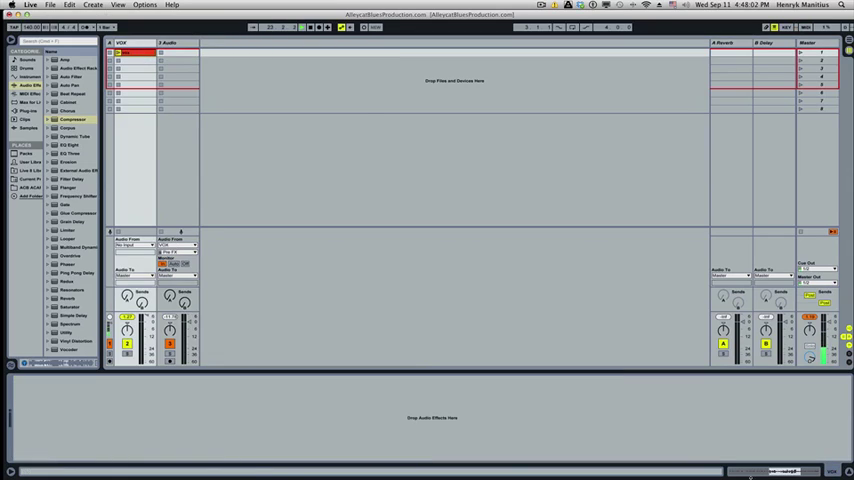
left_click(790, 472)
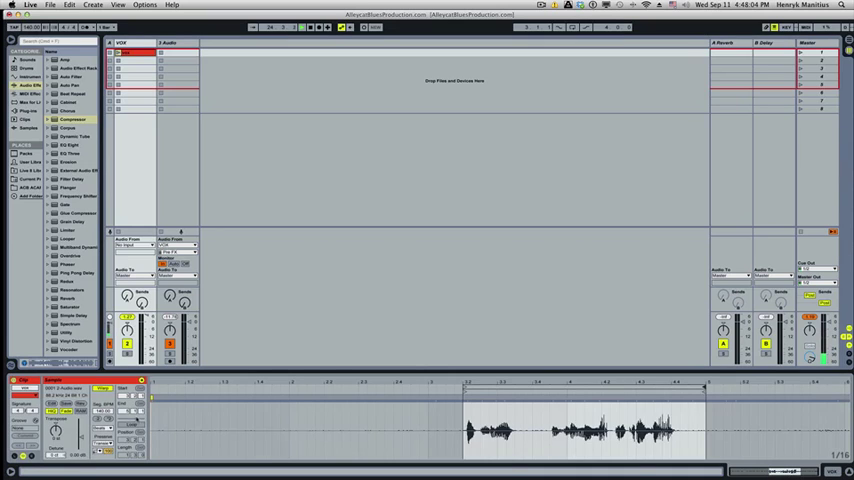
left_click(179, 43)
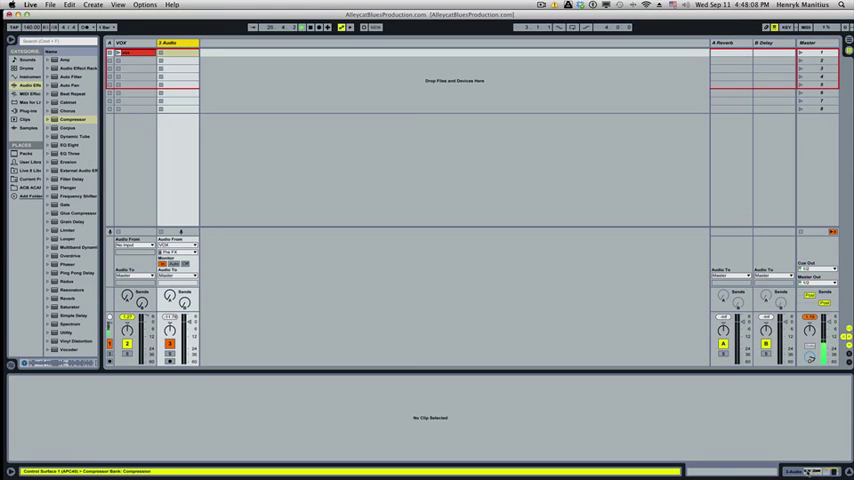
key("shift+Tab")
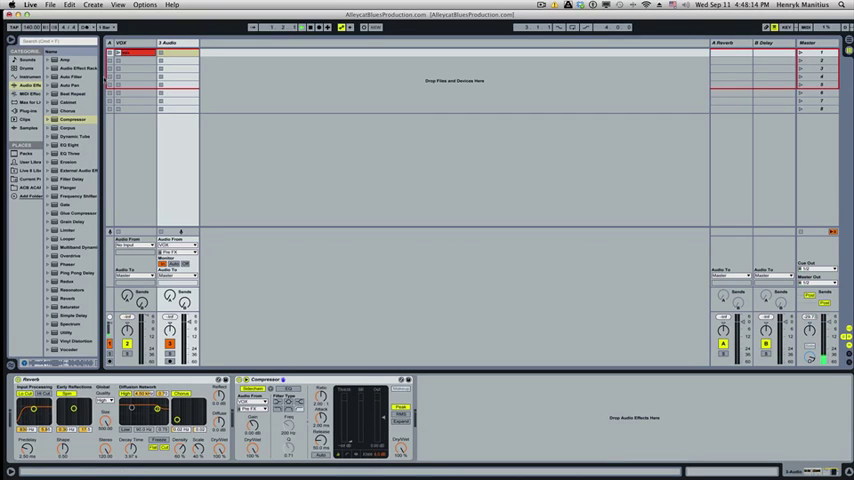
left_click(175, 58)
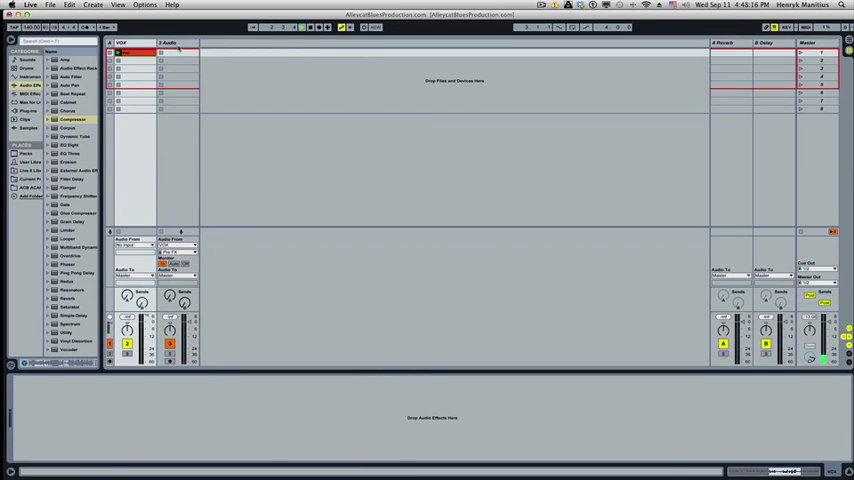
left_click(120, 52)
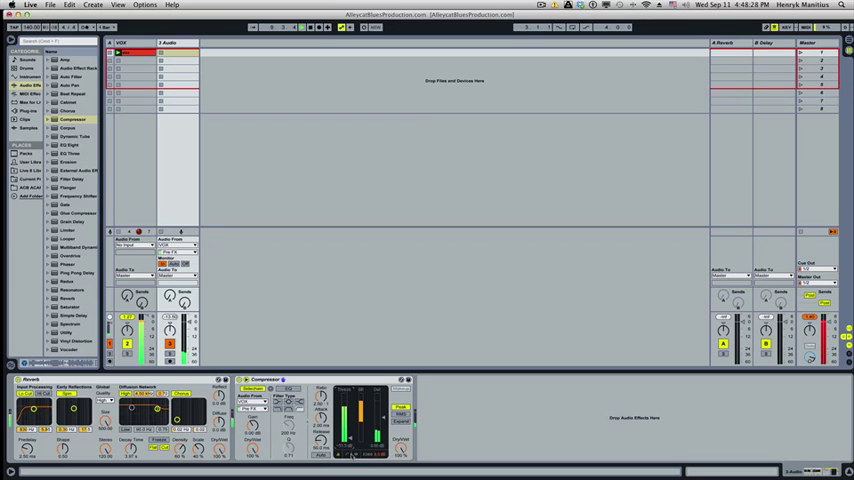
Step: Show the Compressor's transfer curve and drag the threshold down for heavy compression
left_click(362, 430)
left_click_drag(362, 437, 397, 430)
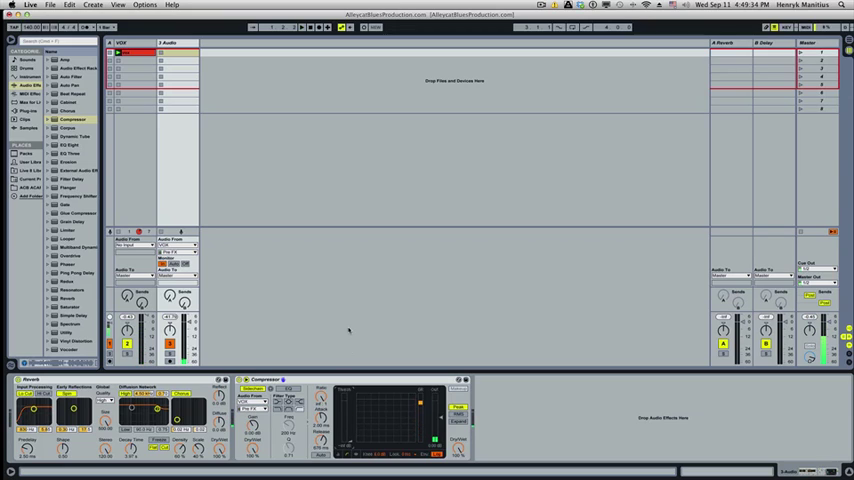
right_click(350, 444)
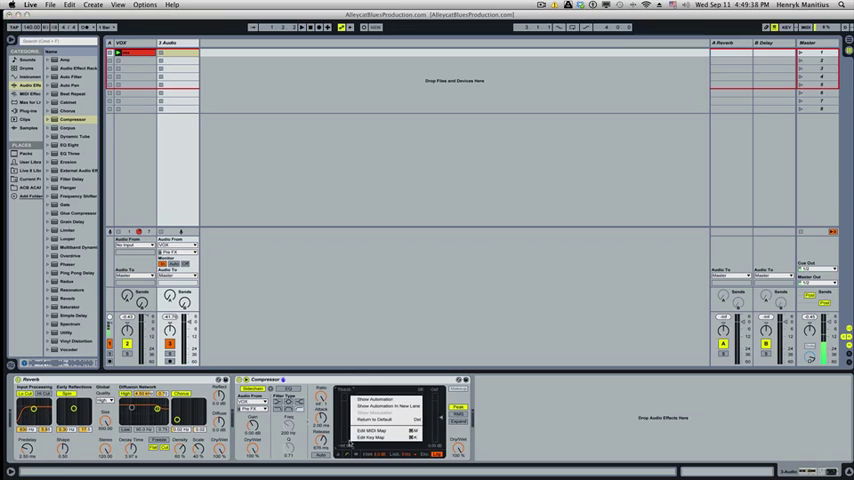
left_click(393, 408)
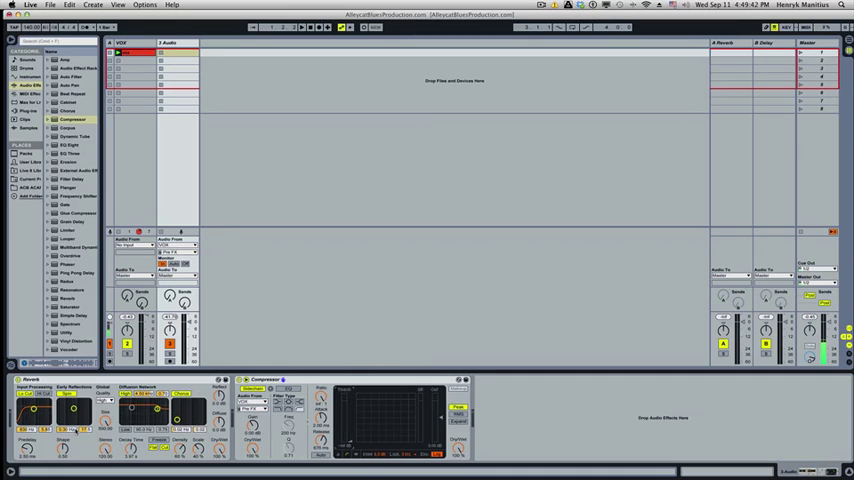